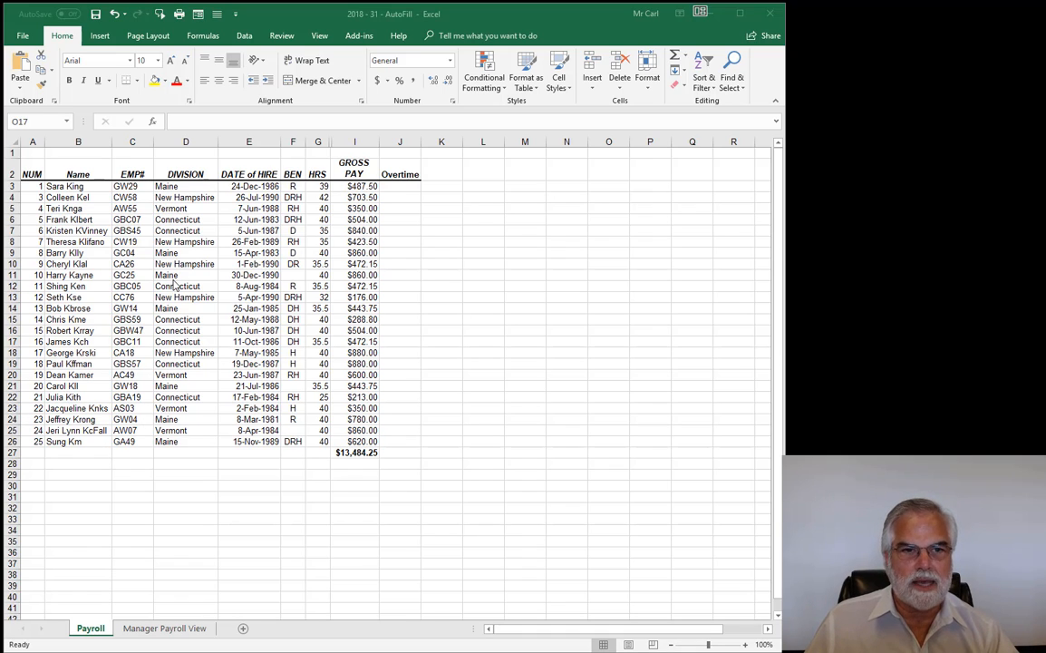
- Insert two blank columns, C and D, right after the Name column on the Payroll sheet
{"action": "left_click", "coordinate": [134, 139]}
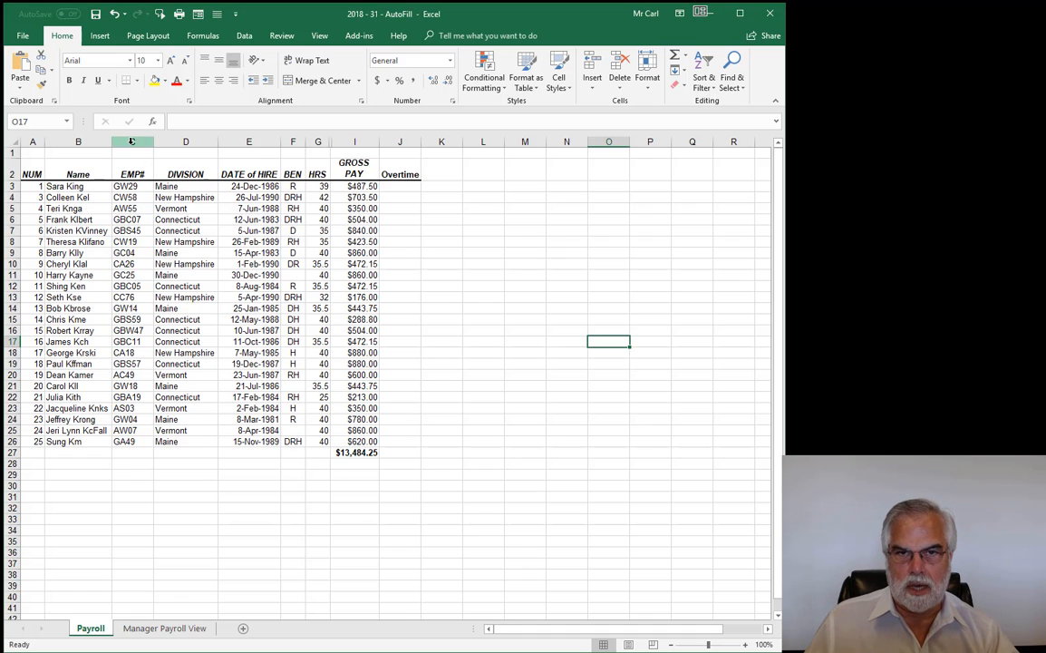
{"action": "left_click_drag", "start_coordinate": [132, 141], "coordinate": [181, 156]}
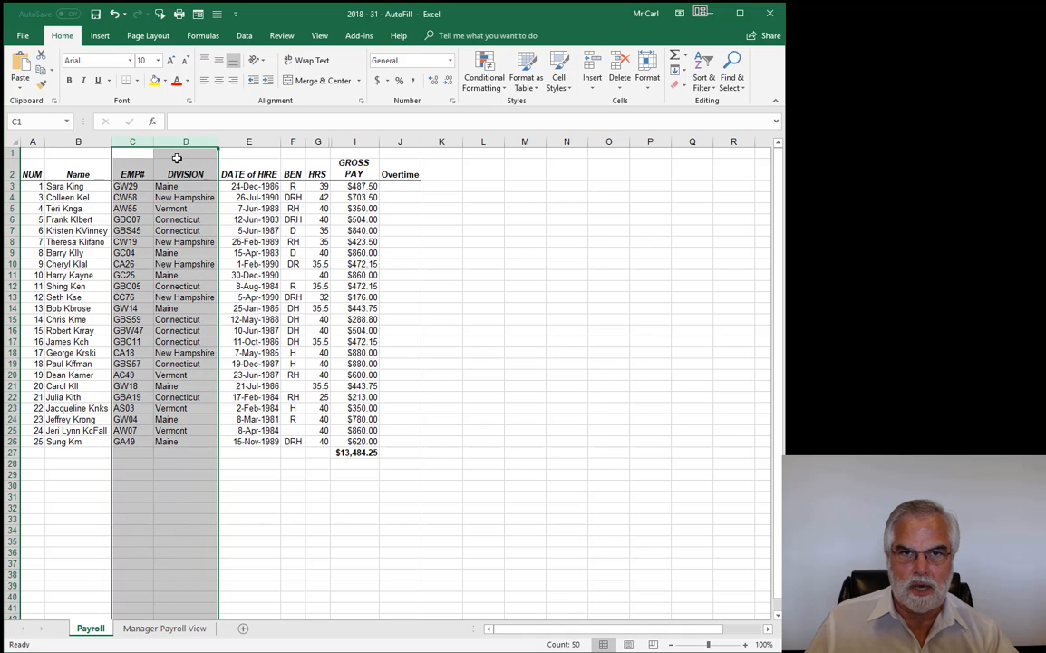
{"action": "right_click", "coordinate": [142, 275]}
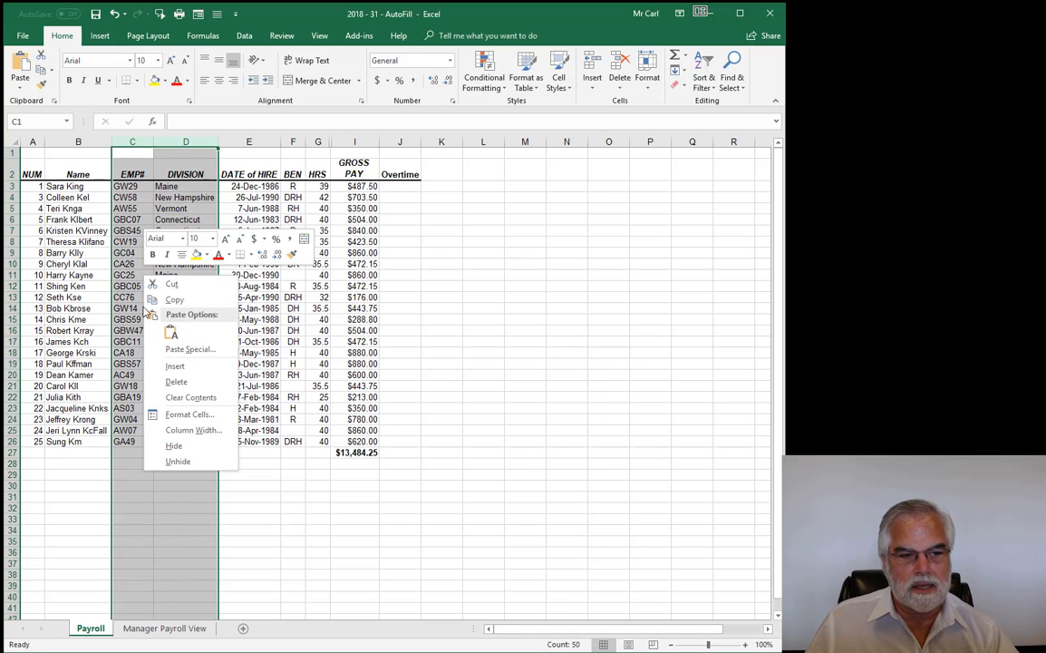
{"action": "left_click", "coordinate": [173, 365]}
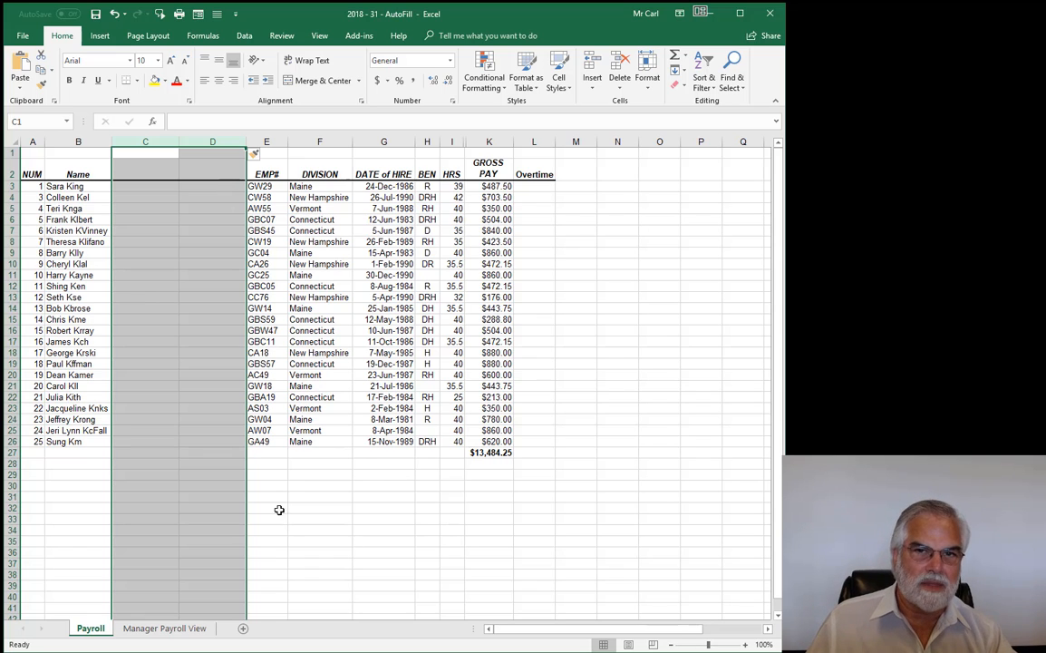
{"action": "left_click", "coordinate": [133, 171]}
- Enter the headers 'First Name' in C2 and 'Last Name' in D2
{"action": "type", "text": "F"}
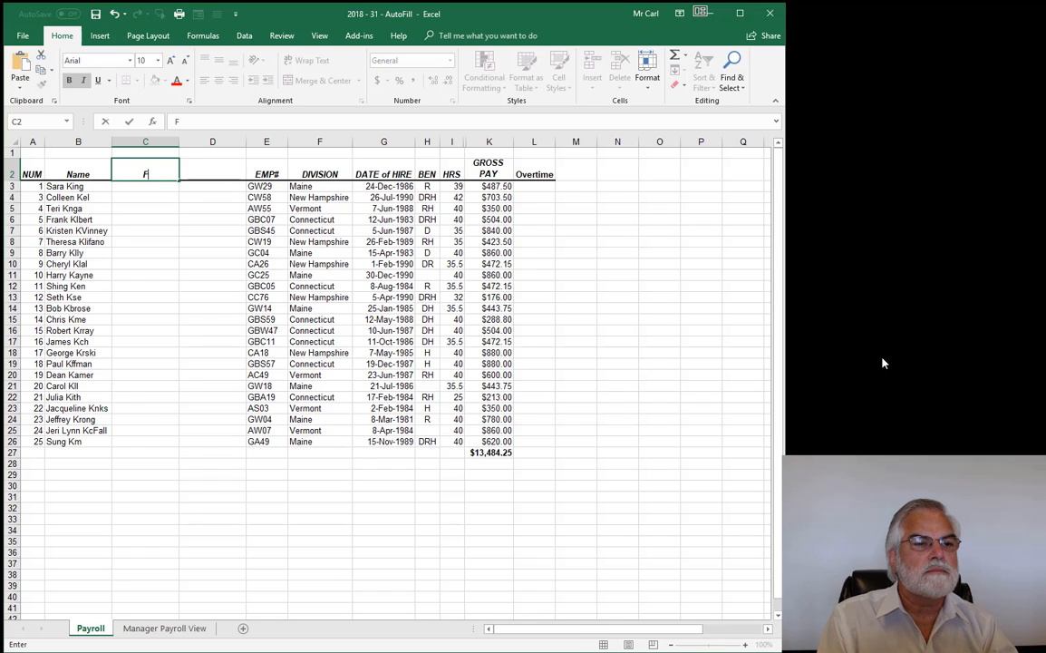
{"action": "type", "text": "irst Name"}
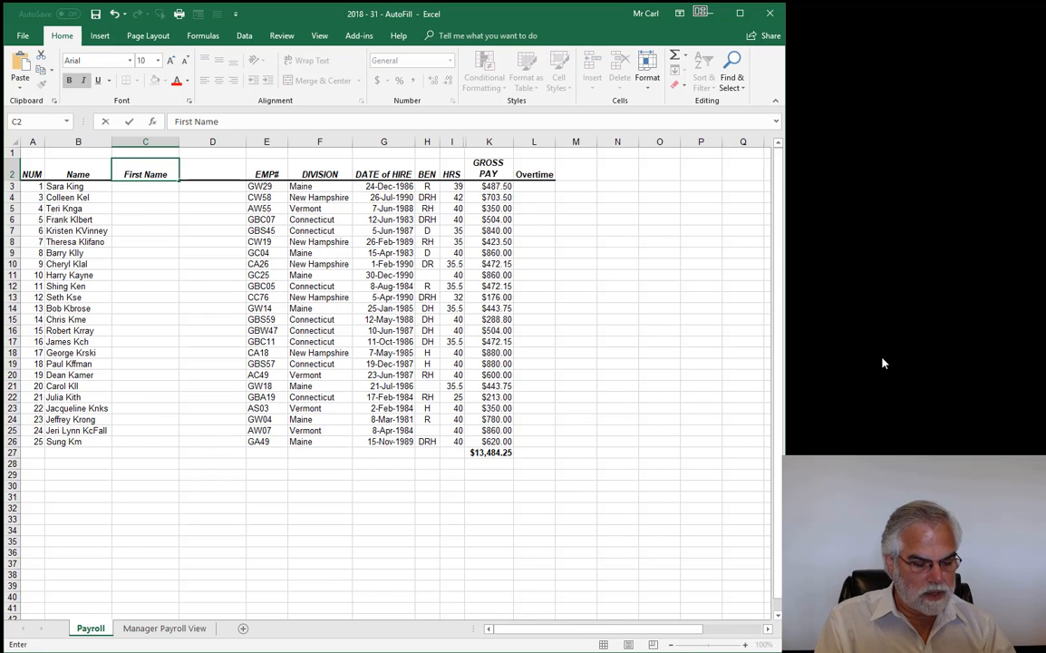
{"action": "key", "text": "Tab"}
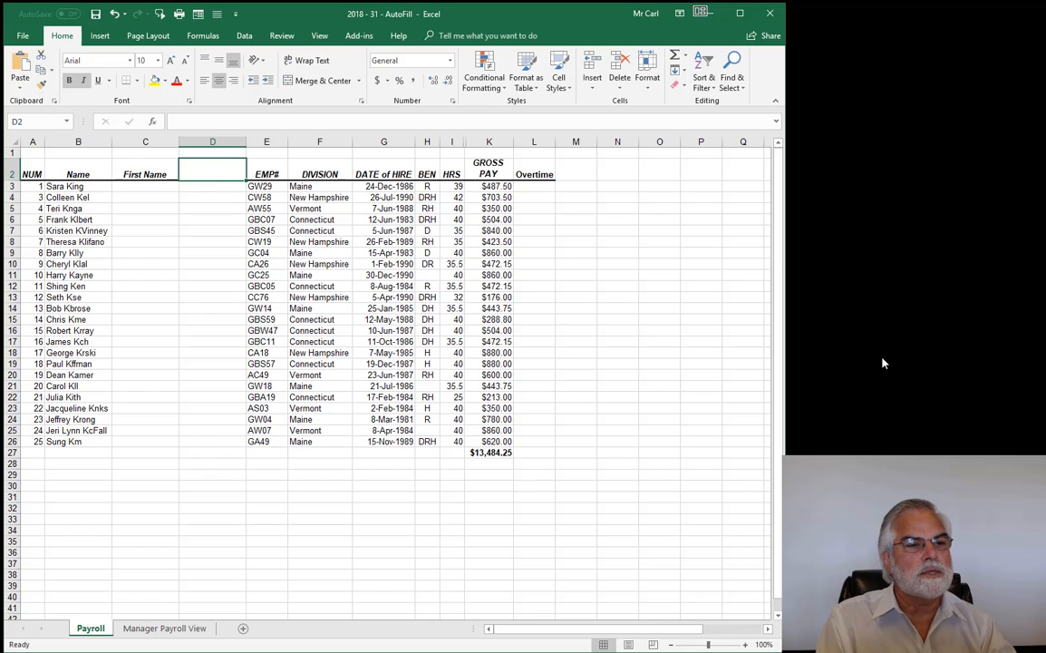
{"action": "type", "text": "Last Name"}
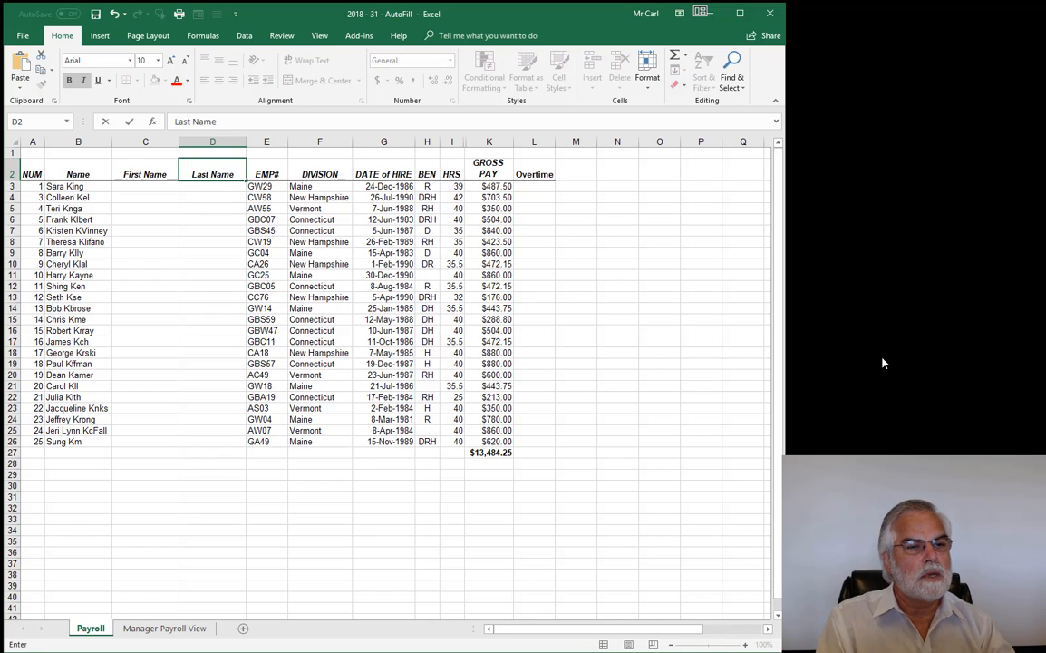
{"action": "key", "text": "Return"}
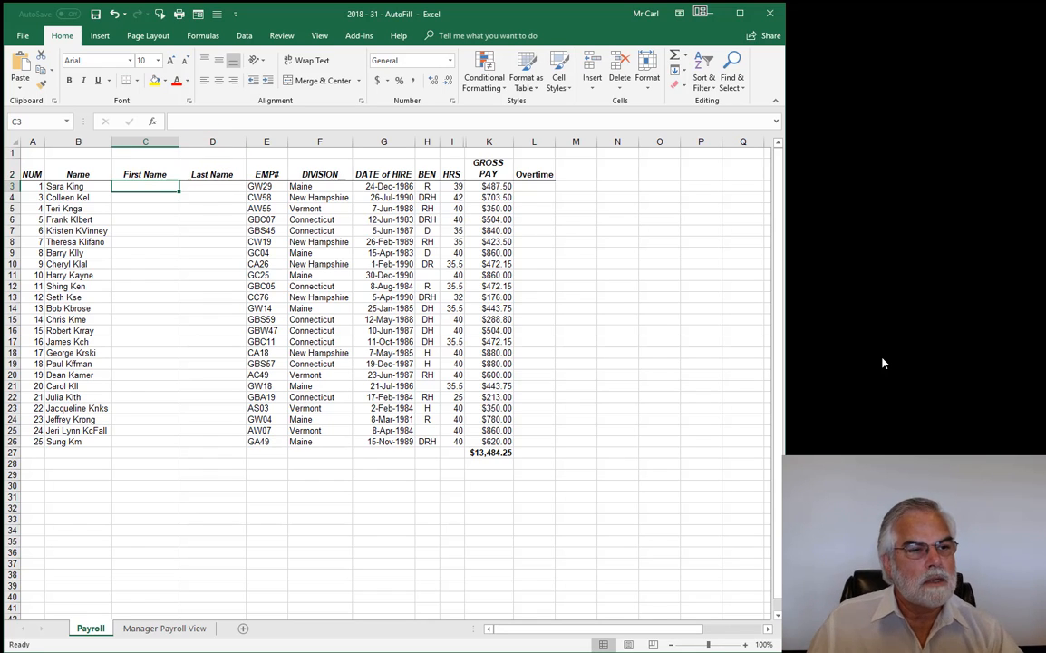
{"action": "left_click", "coordinate": [198, 317]}
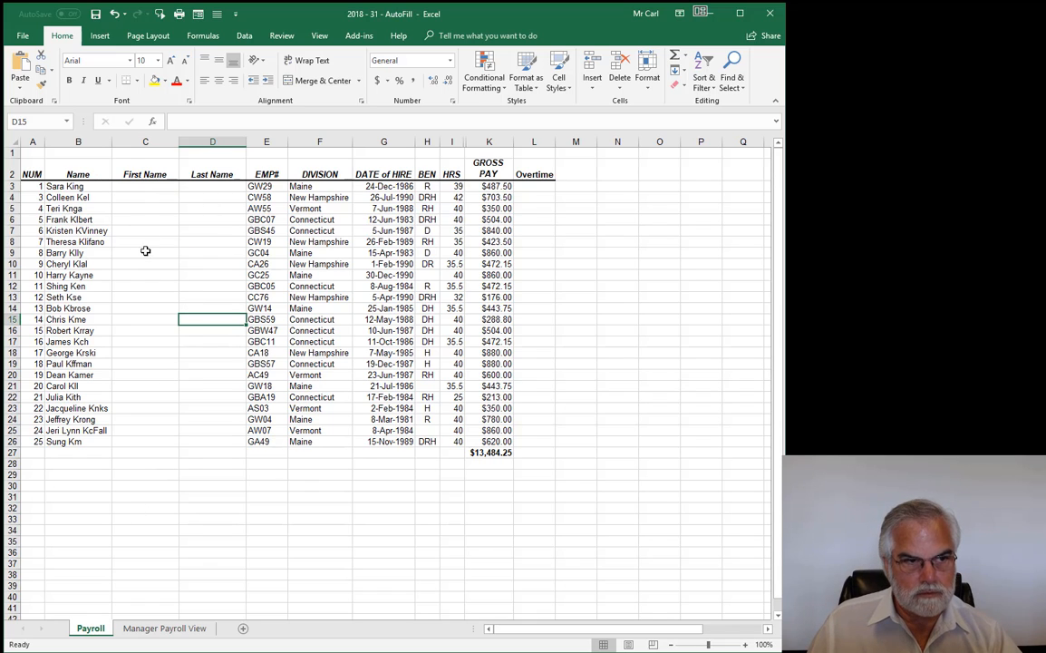
- Type the first two employees' first names in C3:C4 and accept Flash Fill for all 23 rows
{"action": "left_click", "coordinate": [144, 185]}
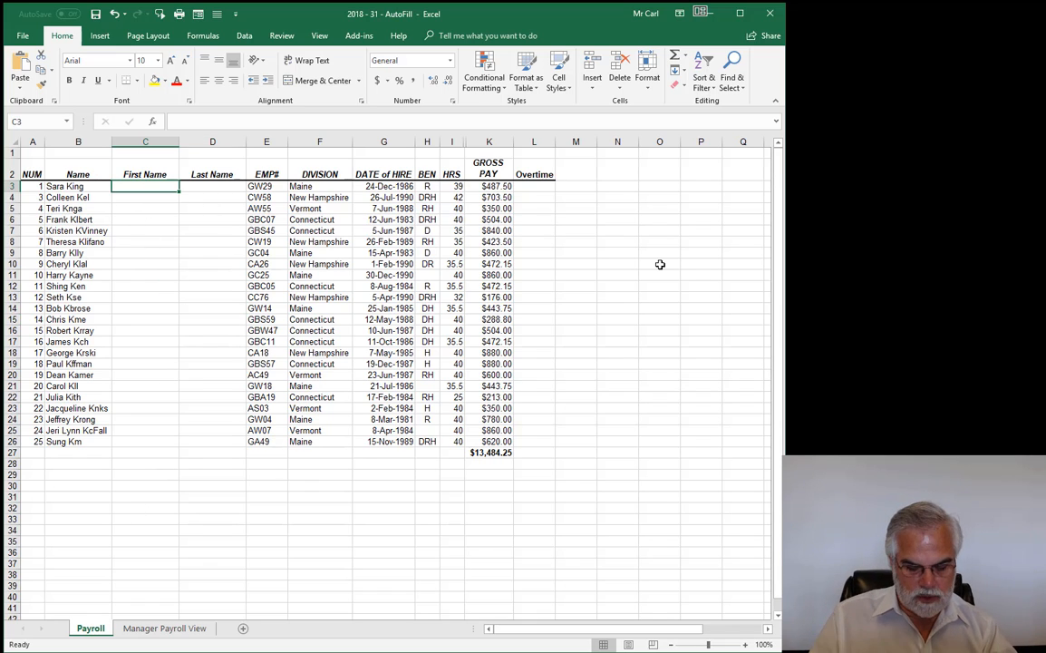
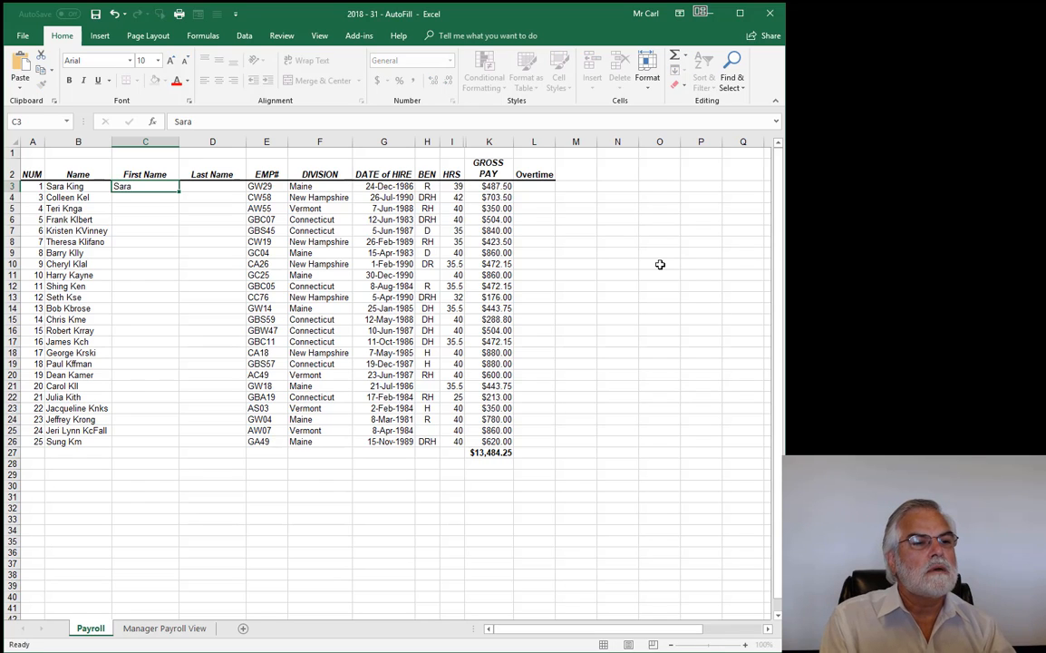
{"action": "key", "text": "Return"}
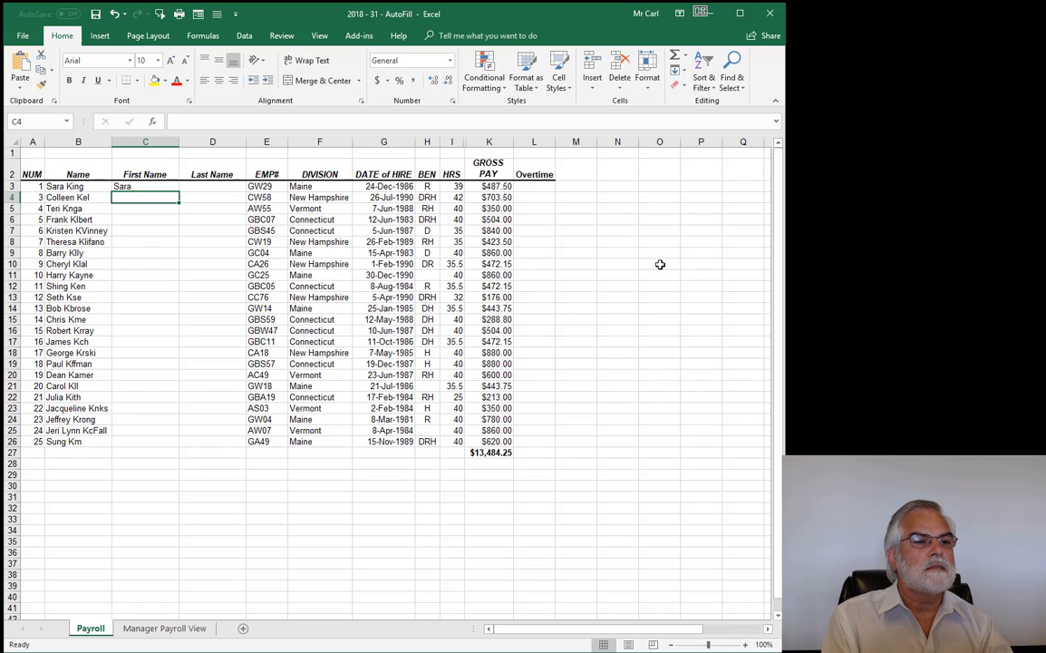
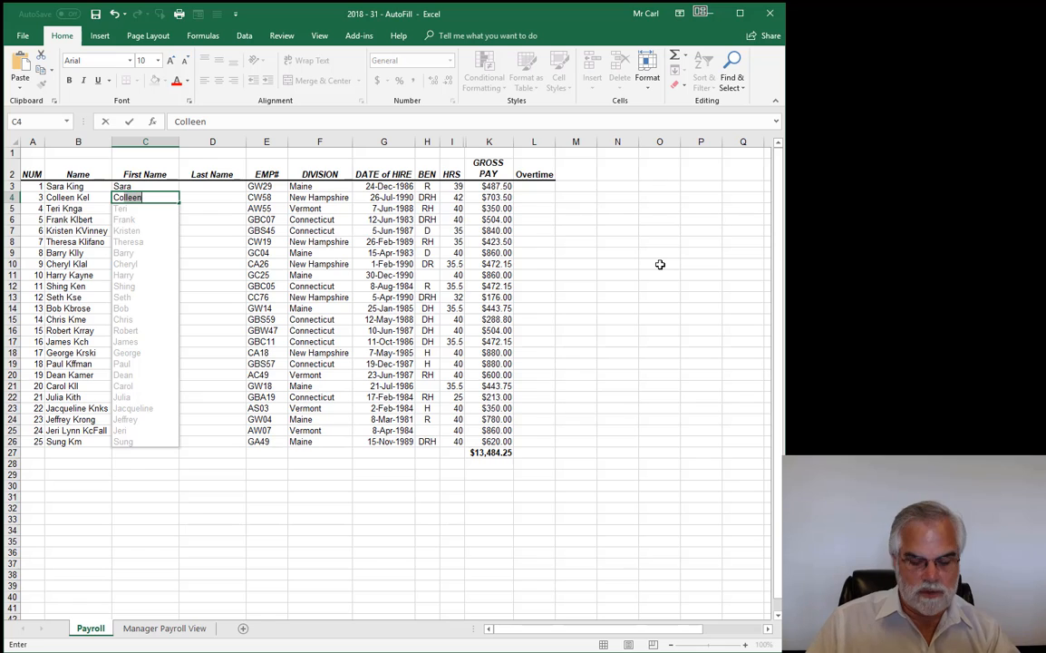
{"action": "key", "text": "Return"}
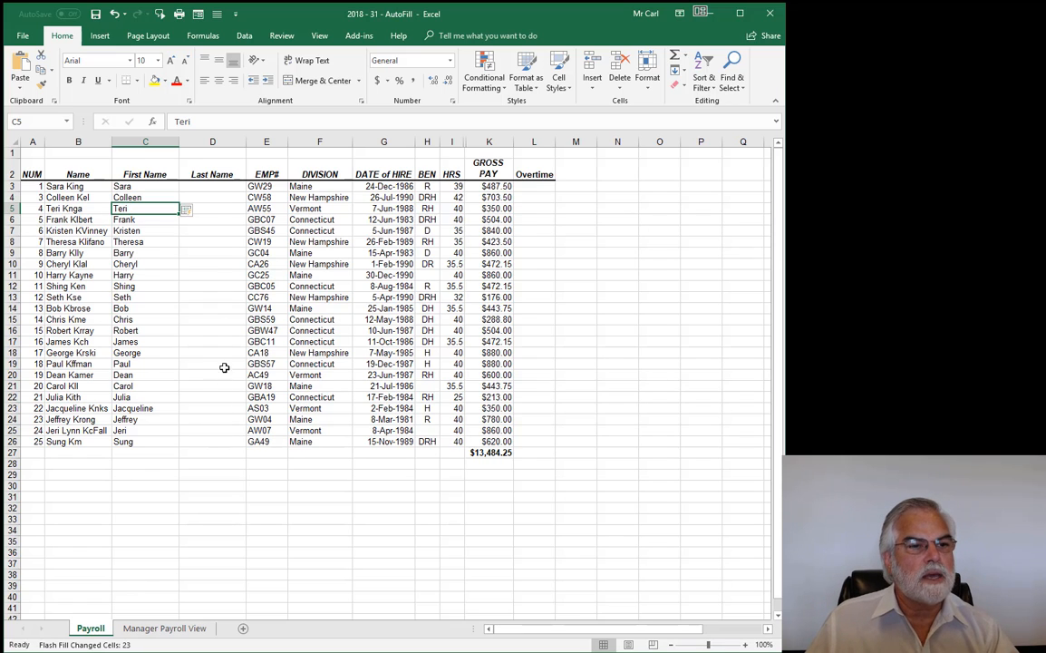
{"action": "left_click", "coordinate": [202, 186]}
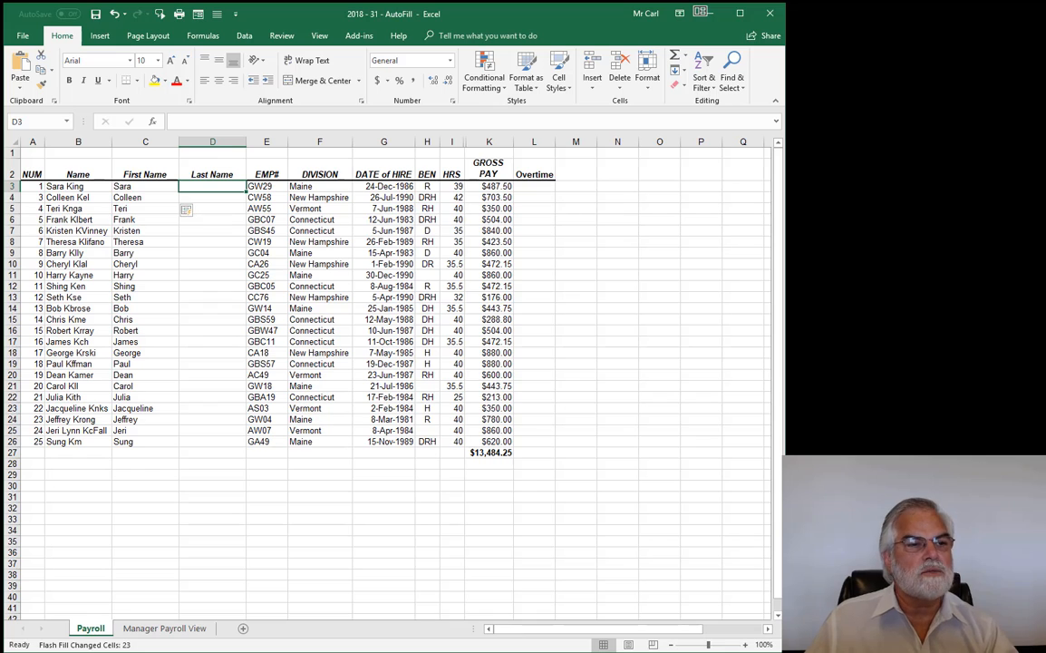
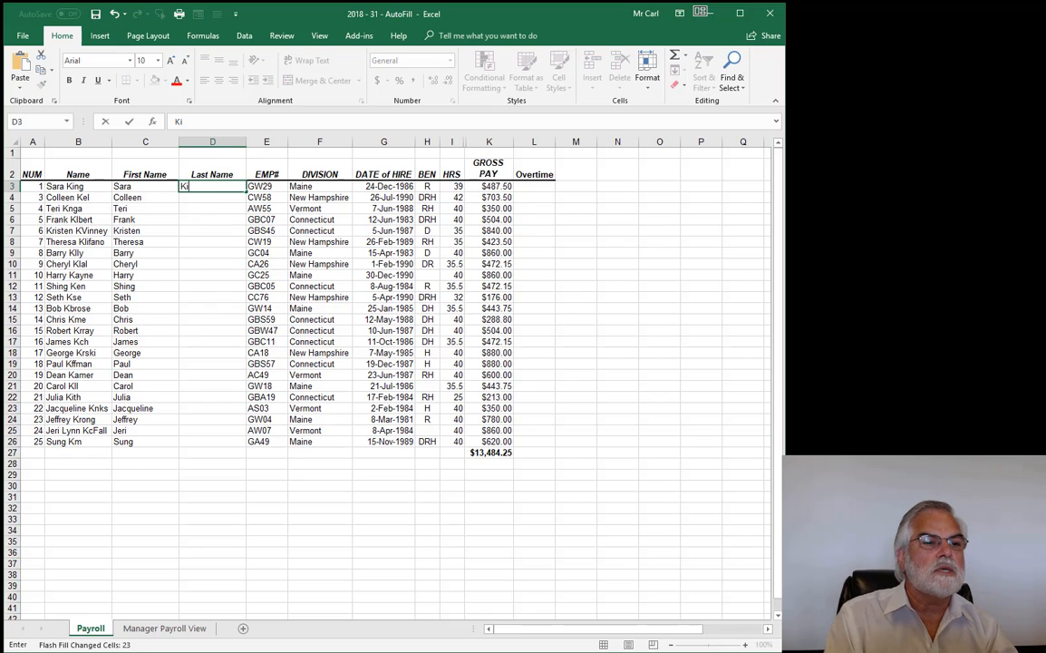
- Type the first two employees' surnames in column D and accept Flash Fill's surnames for every row
{"action": "key", "text": "Return"}
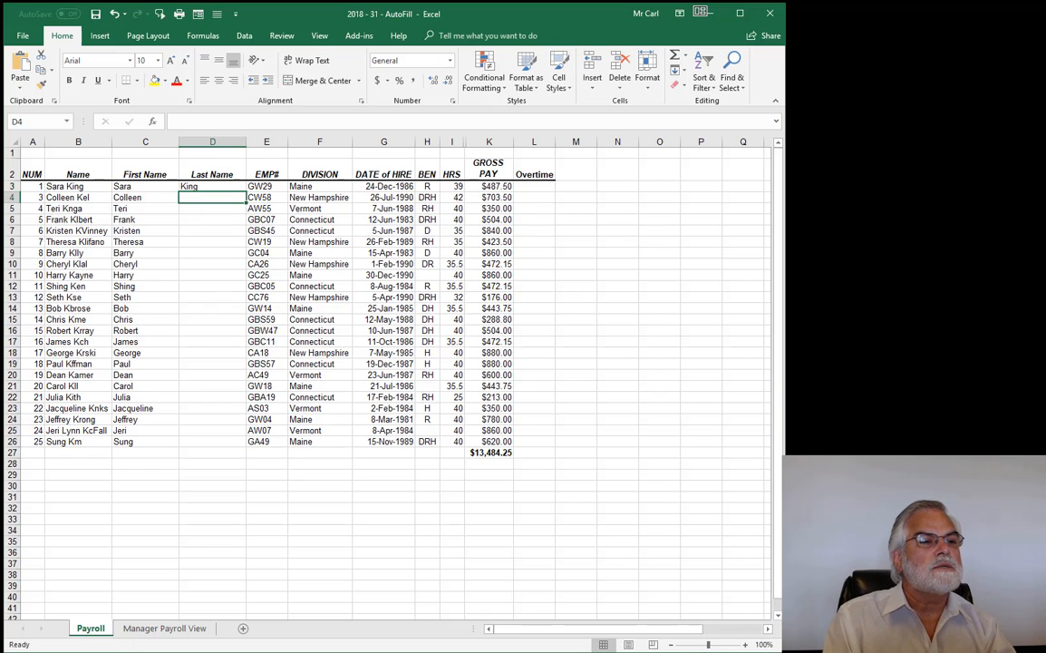
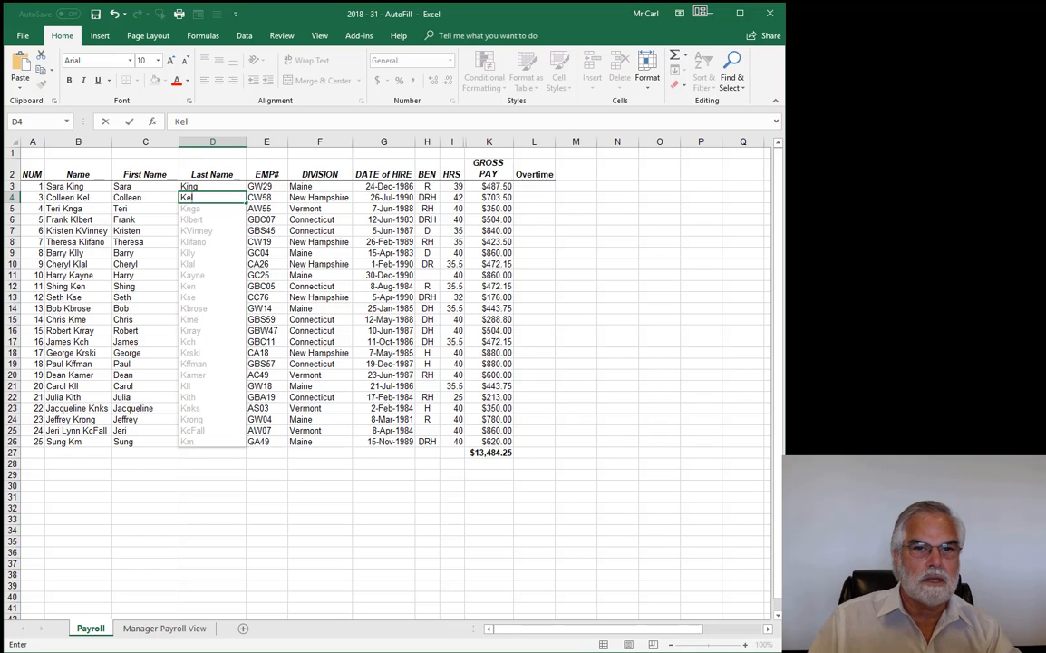
{"action": "key", "text": "Return"}
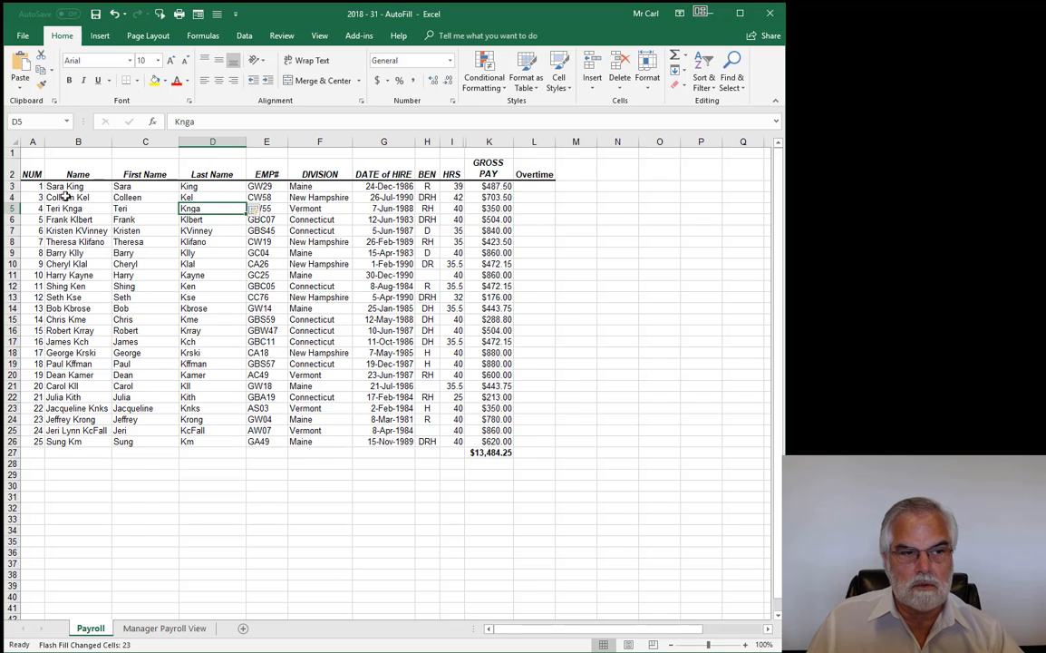
- Delete column B, the original combined Name column, from the Payroll sheet
{"action": "left_click", "coordinate": [78, 142]}
{"action": "right_click", "coordinate": [78, 142]}
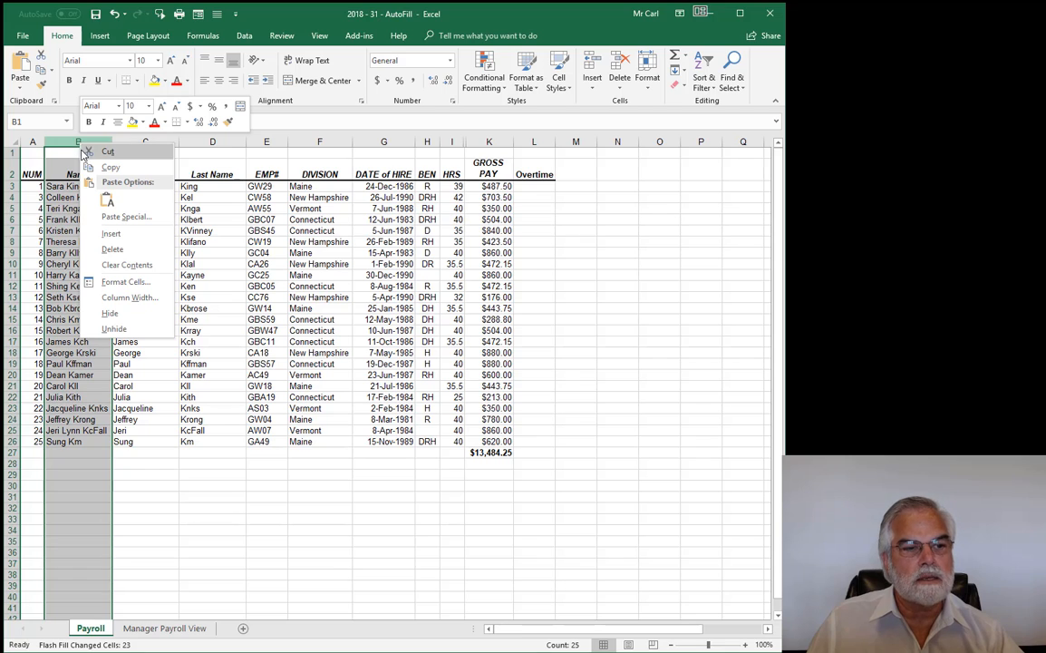
{"action": "left_click", "coordinate": [113, 249]}
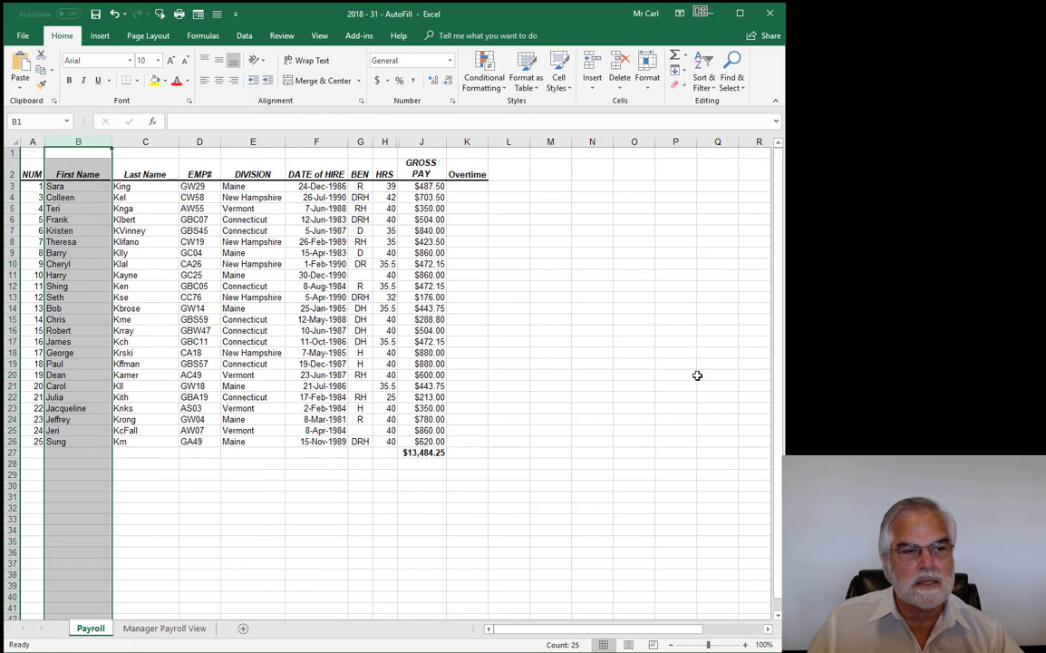
{"action": "left_click", "coordinate": [635, 310]}
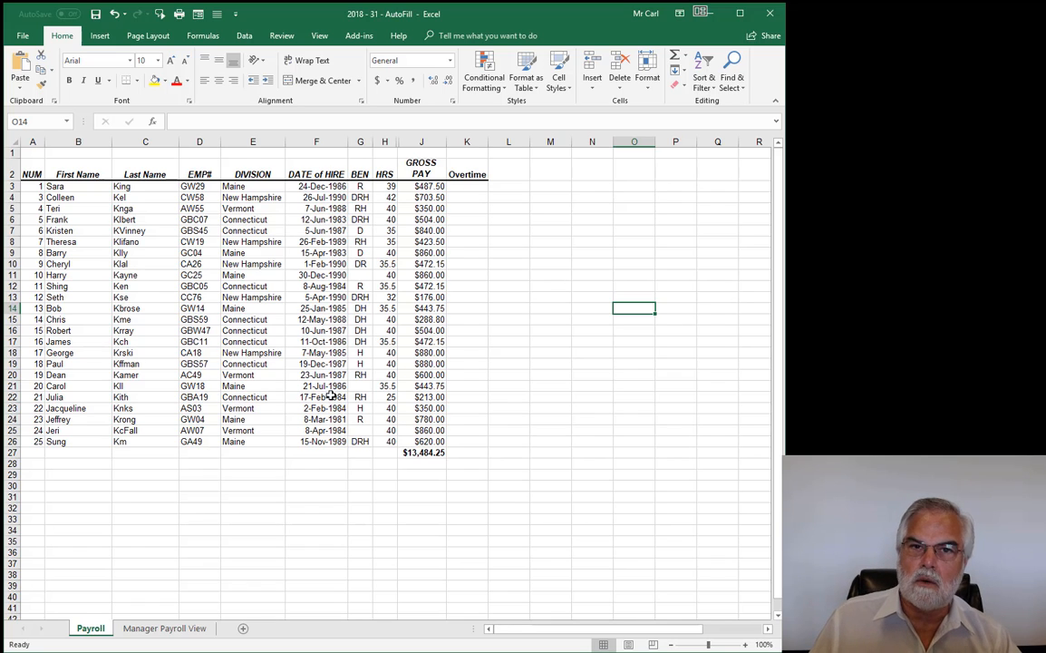
- Insert a new column D before EMP# and give it the header 'Full Name'
{"action": "left_click", "coordinate": [198, 143]}
{"action": "right_click", "coordinate": [198, 145]}
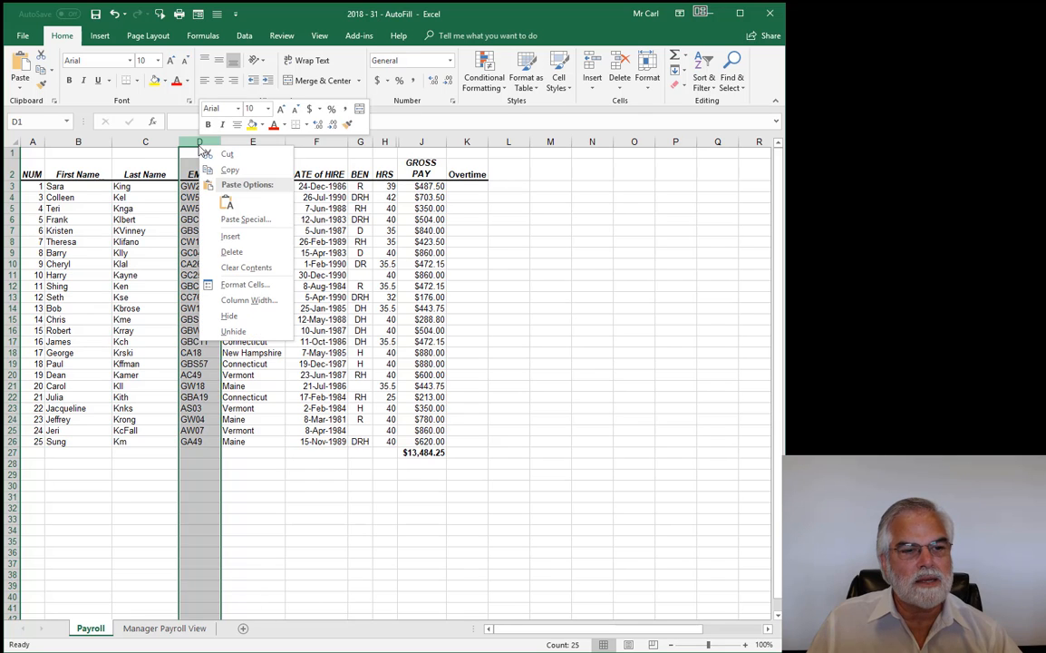
{"action": "left_click", "coordinate": [232, 236]}
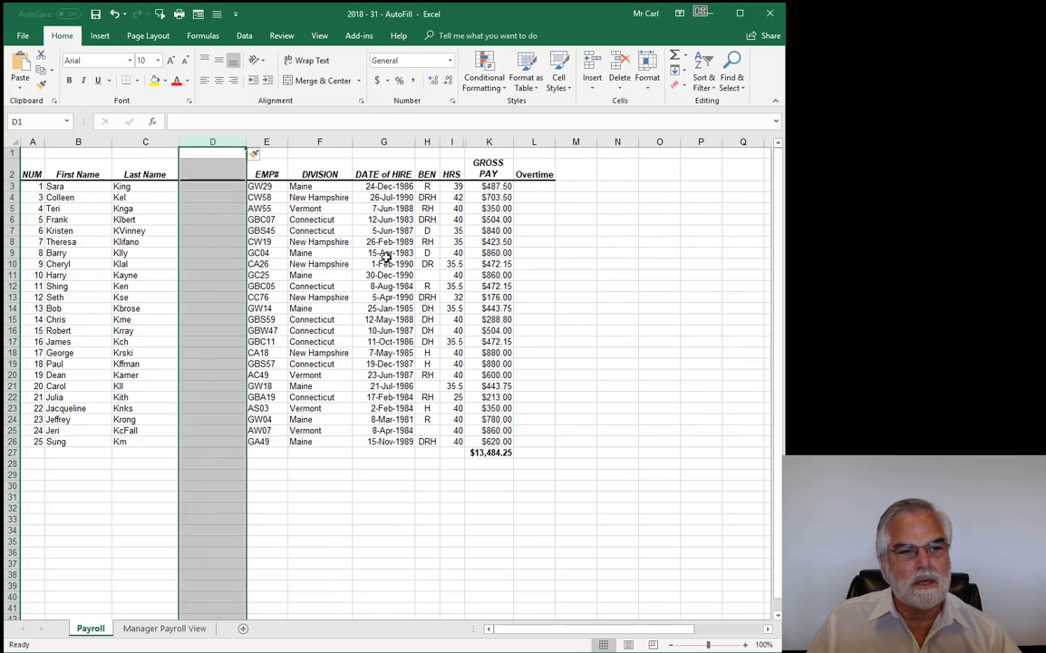
{"action": "left_click", "coordinate": [206, 170]}
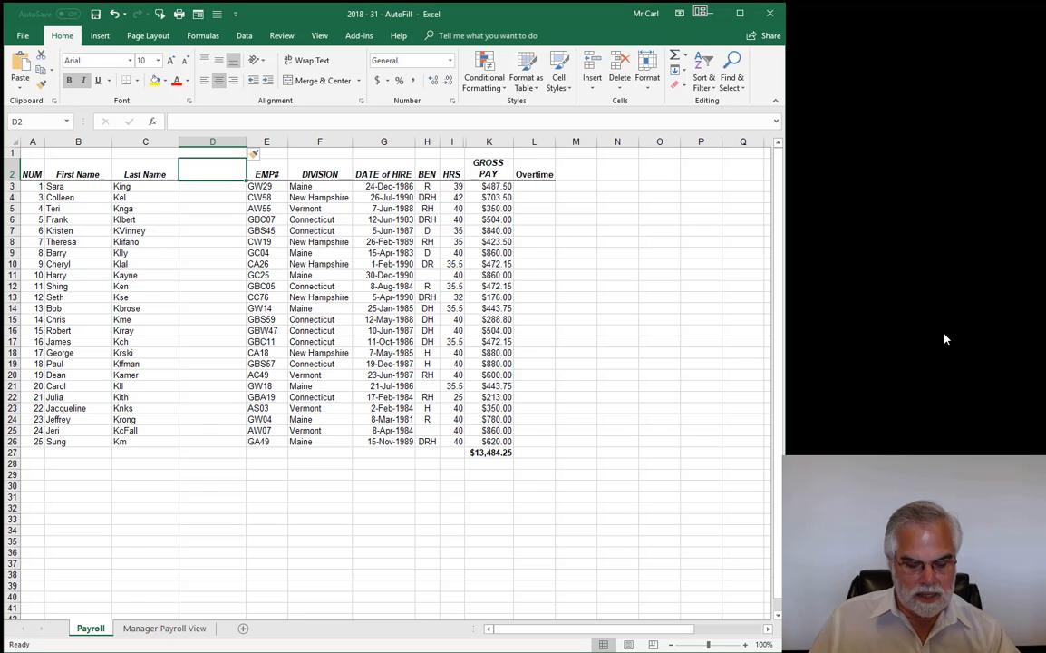
{"action": "type", "text": "Ful"}
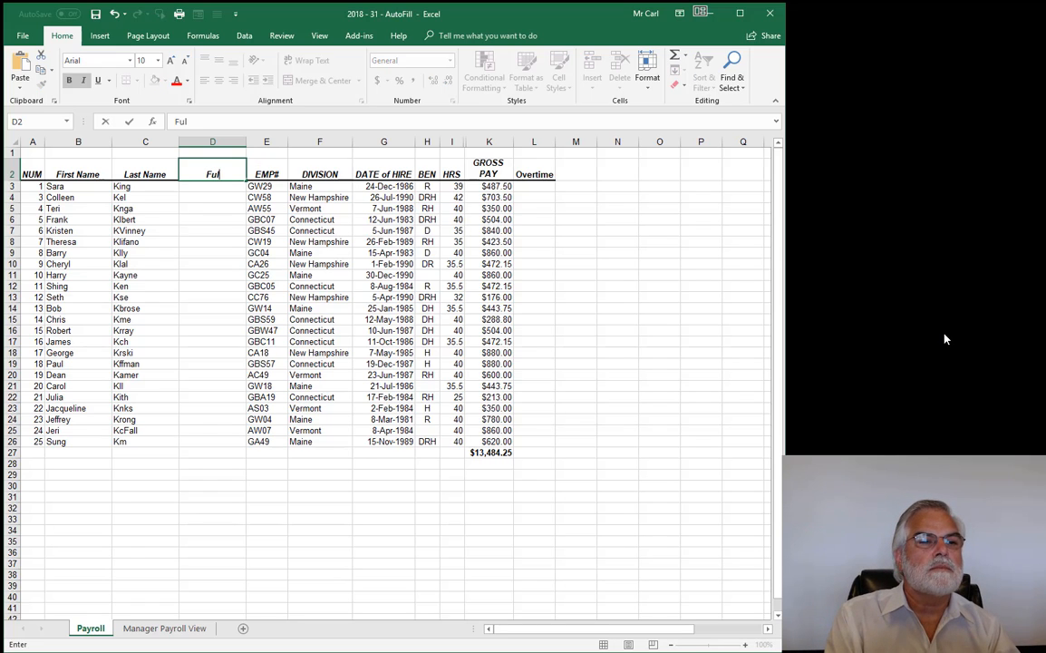
{"action": "type", "text": "l Name"}
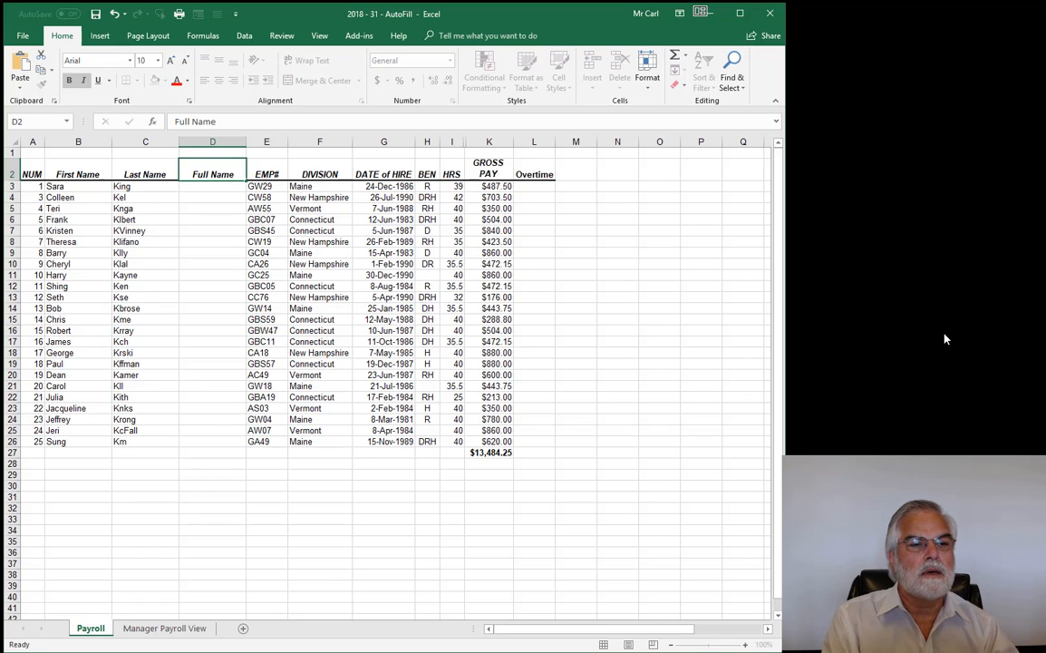
{"action": "key", "text": "Return"}
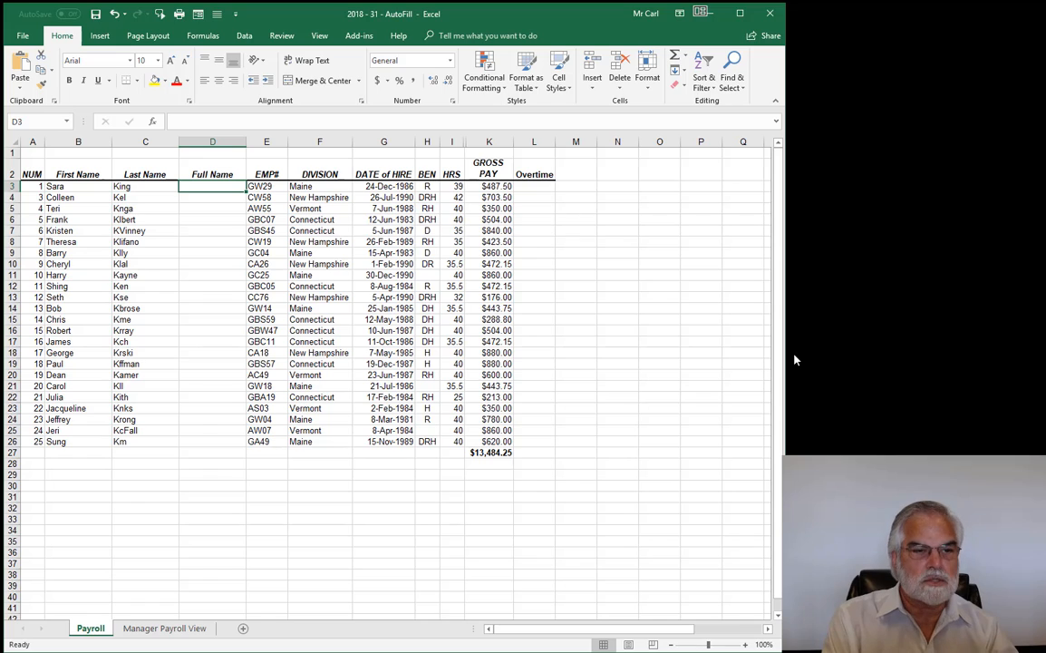
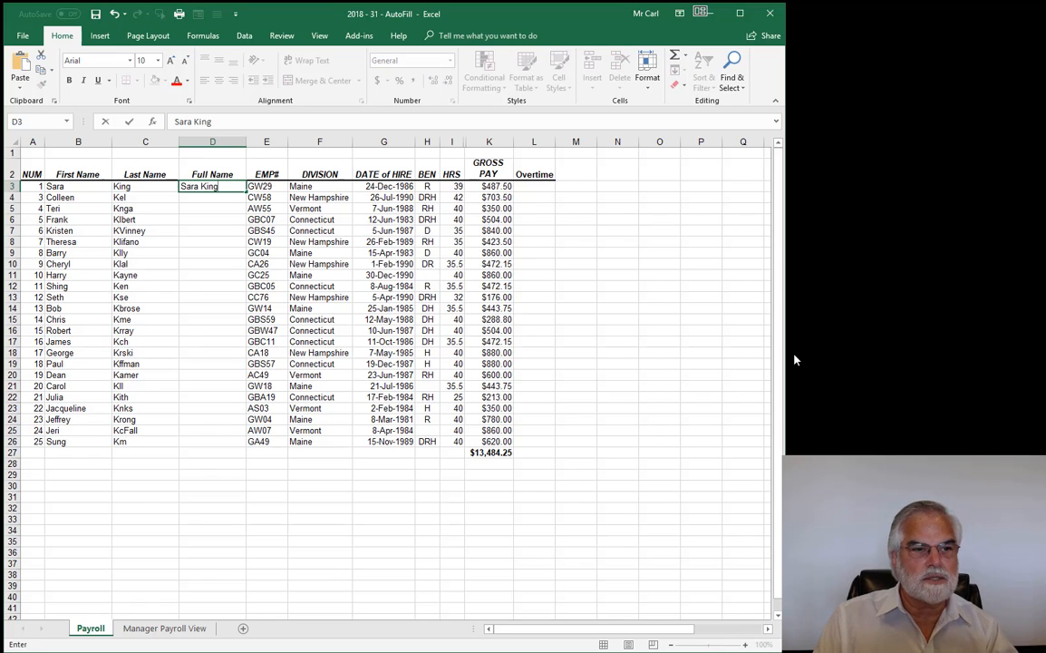
- Type the first two employees' full names in column D and accept Flash Fill's combined names for all rows
{"action": "key", "text": "Return"}
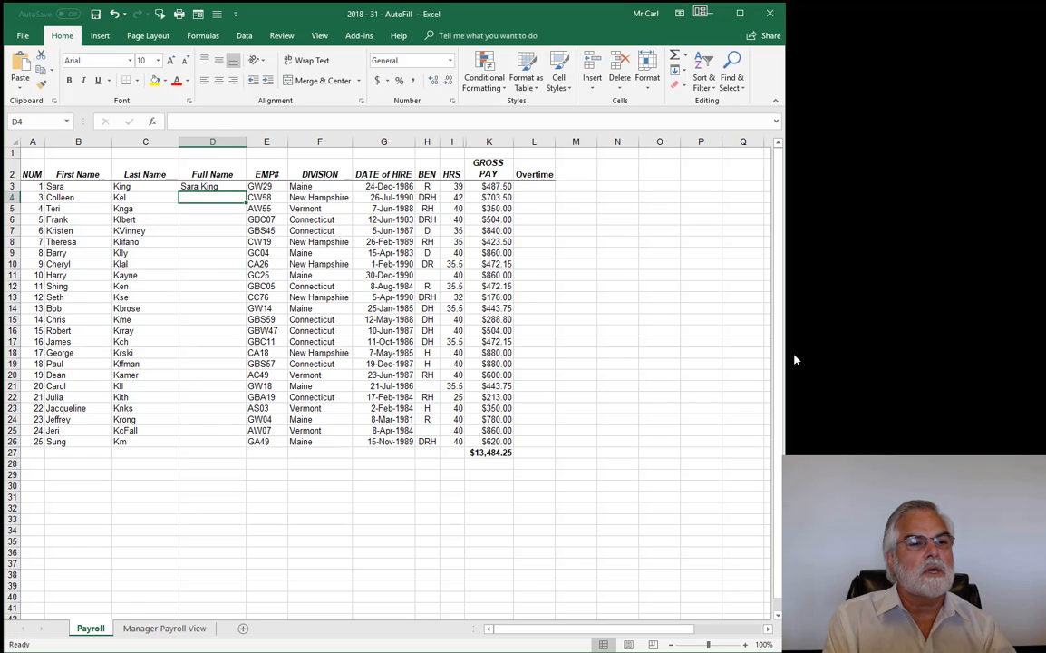
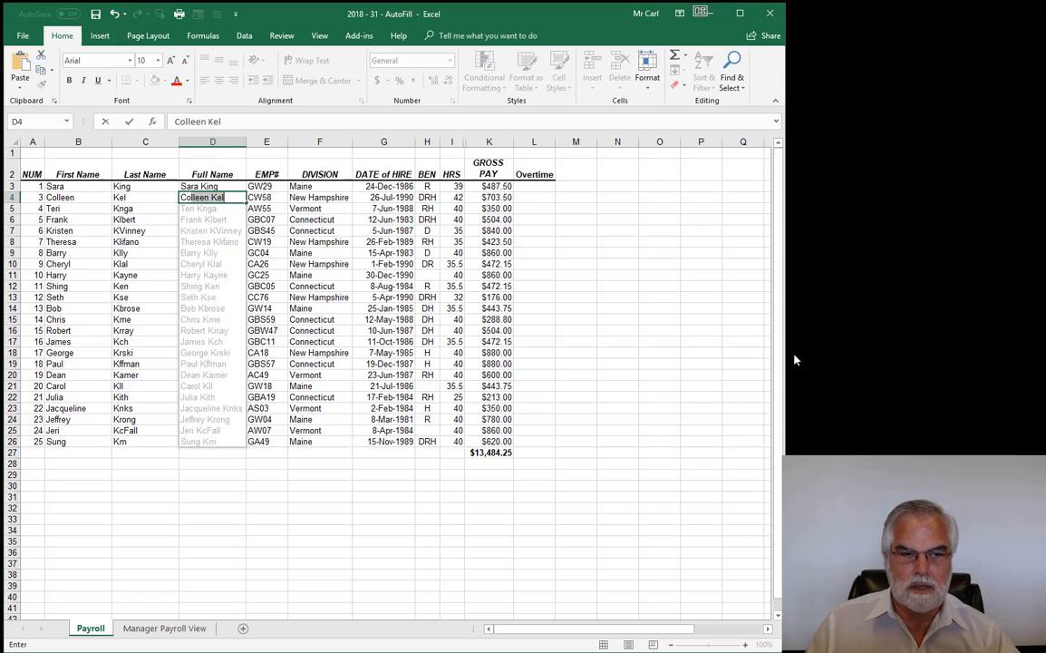
{"action": "key", "text": "Return"}
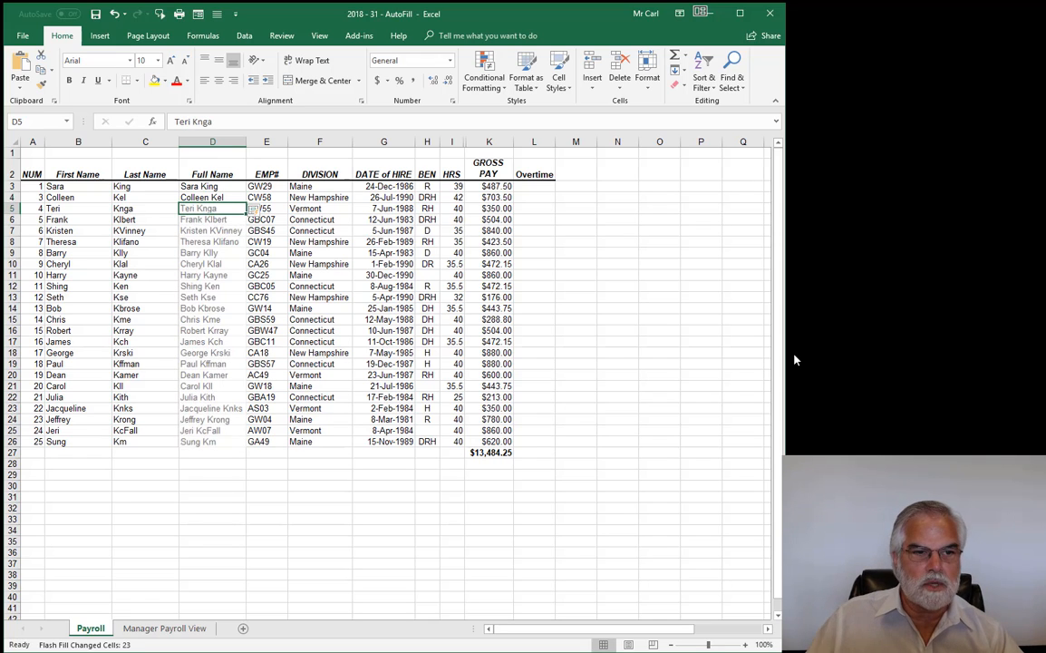